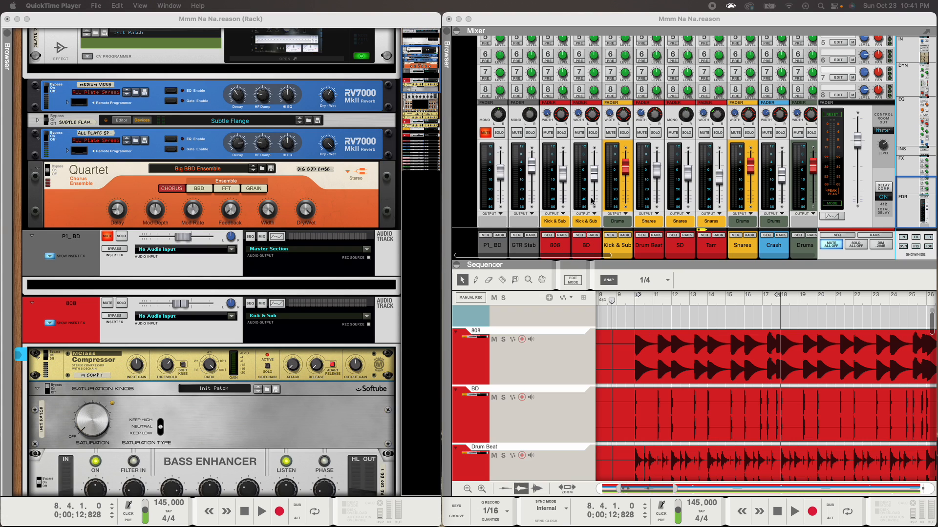
- Scroll up to the mixer's EQ section and open the Kick & Sub channel's Spectrum EQ window
scroll(592, 200, up, 10)
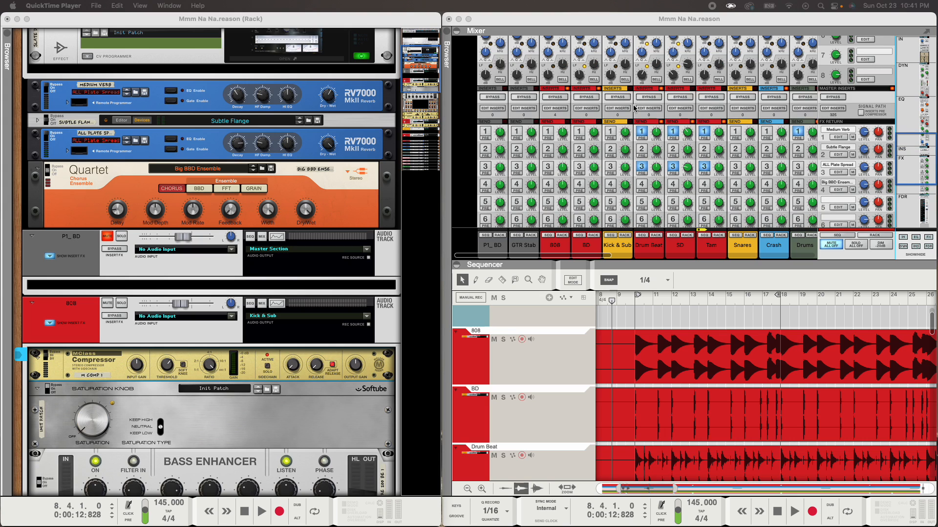
scroll(626, 115, up, 5)
click(617, 108)
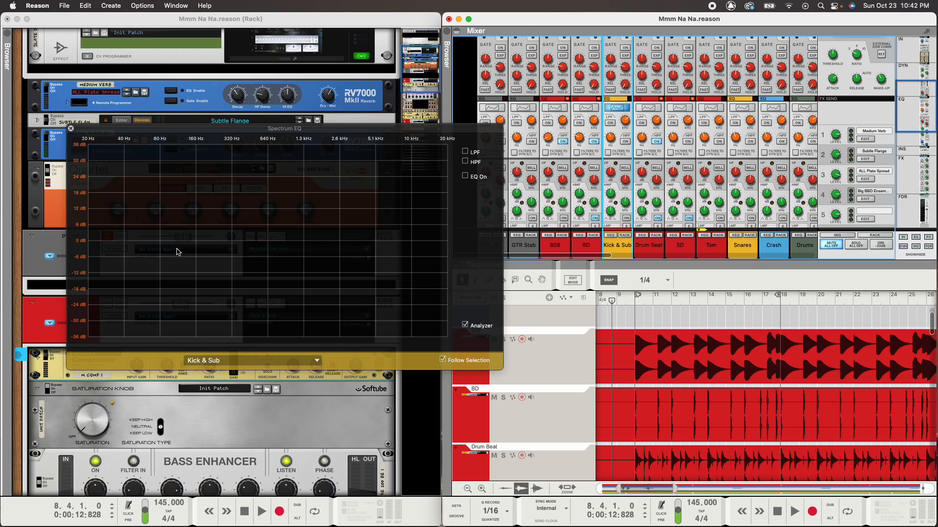
- Close the Spectrum EQ window and scroll the rack down to the 808 insert devices
click(71, 129)
scroll(106, 238, down, 10)
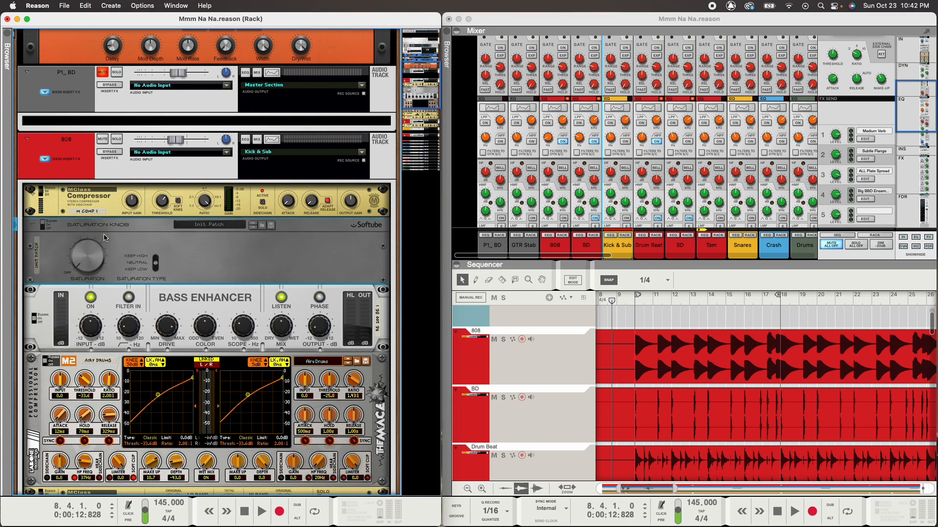
scroll(219, 296, down, 1)
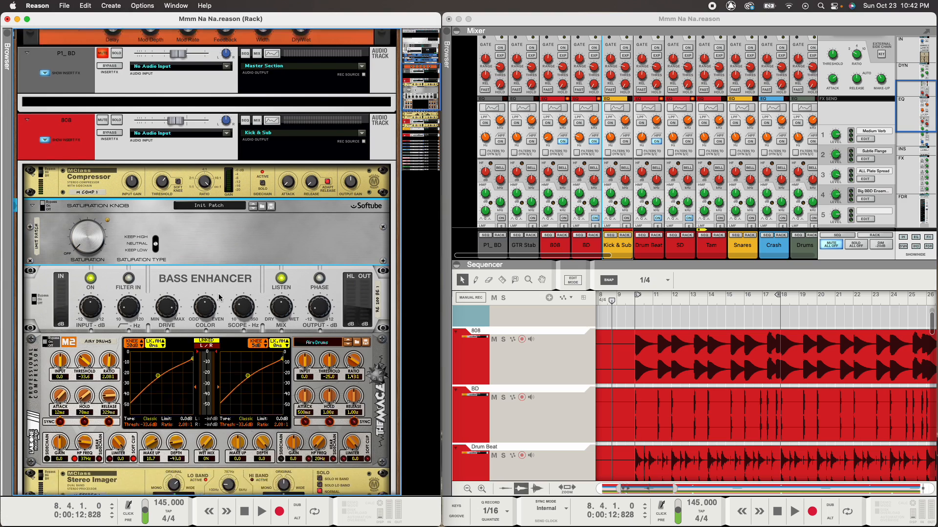
scroll(219, 297, down, 5)
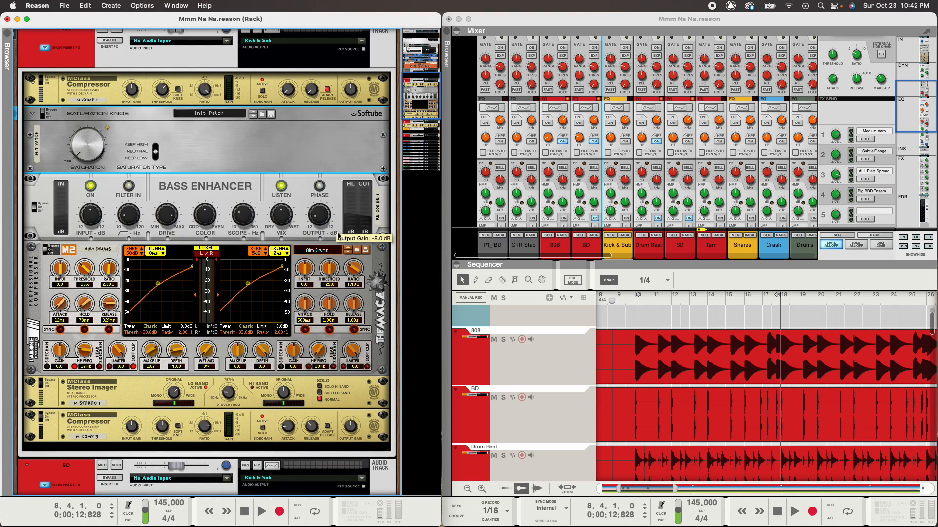
- Select each 808 insert in turn: M2, Saturation Knob, Bass Enhancer, Stereo Imager, last compressor
click(381, 301)
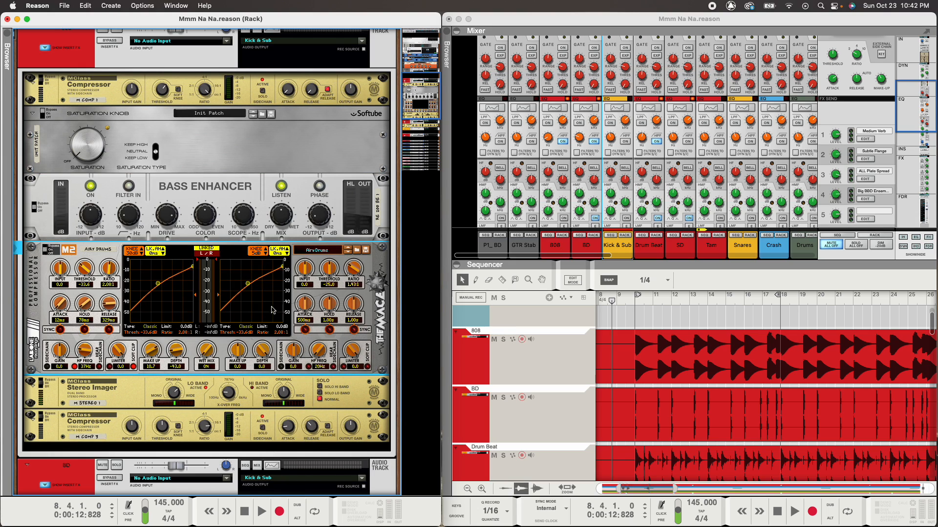
click(184, 158)
click(157, 193)
click(45, 279)
click(56, 394)
click(67, 428)
click(64, 393)
click(52, 342)
click(146, 205)
click(194, 143)
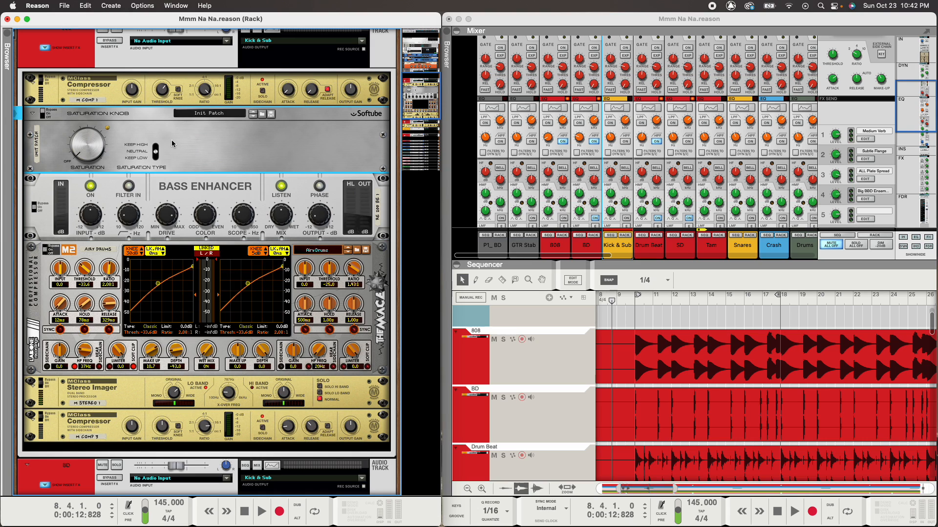
- Reselect the Bass Enhancer, then select the BD channel in the mixer
scroll(301, 171, up, 5)
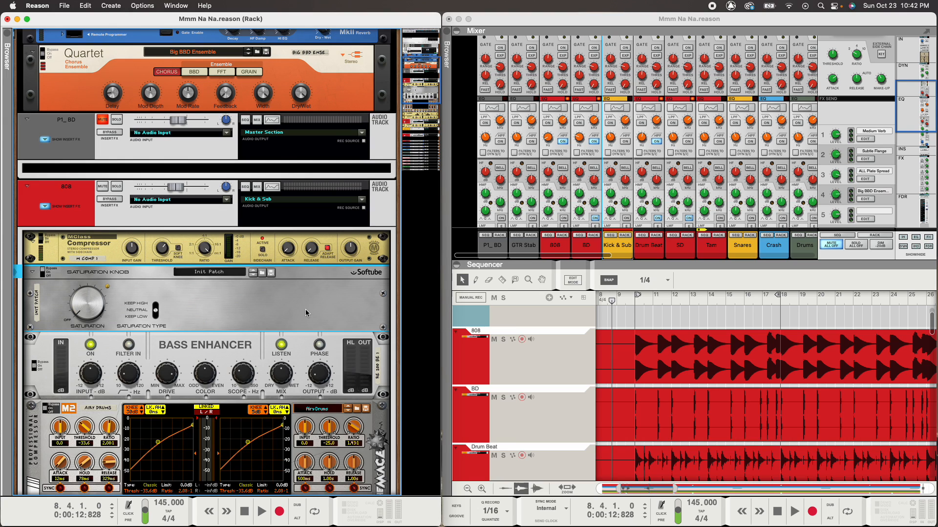
scroll(293, 308, down, 3)
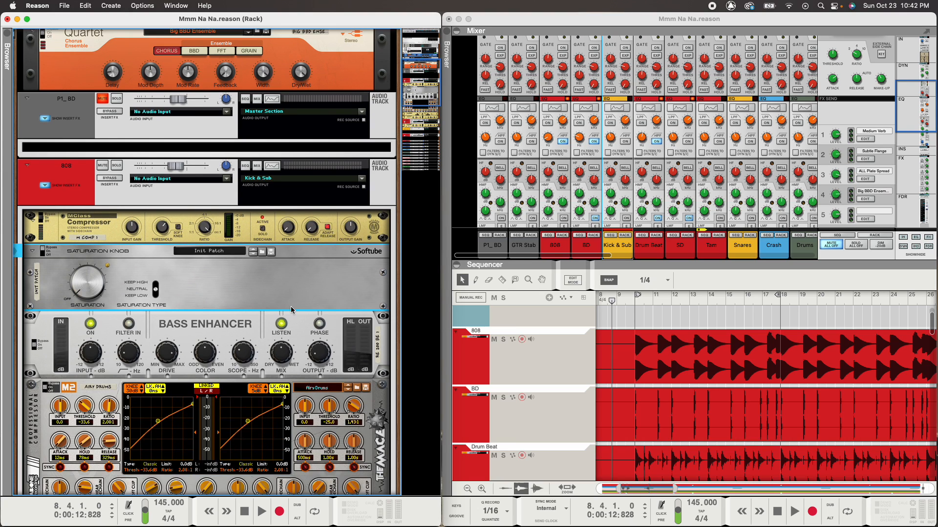
click(170, 240)
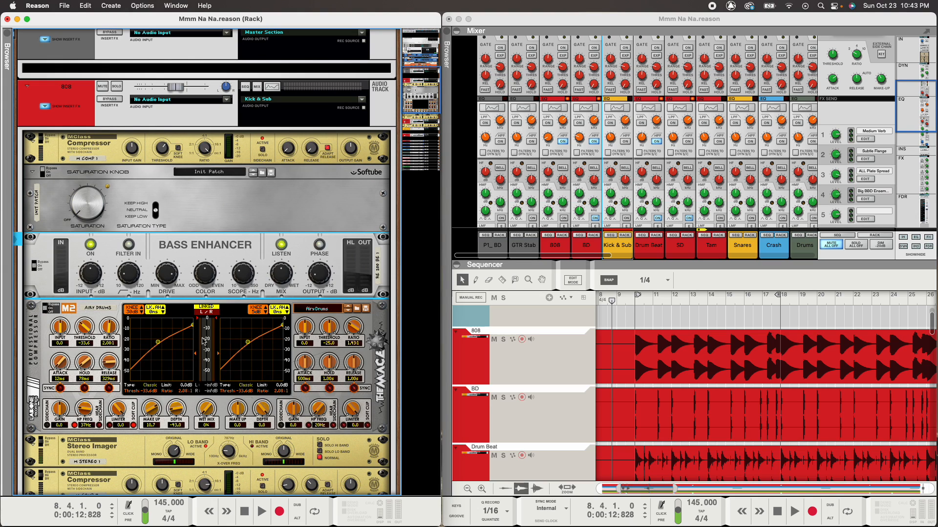
scroll(212, 325, up, 1)
click(599, 246)
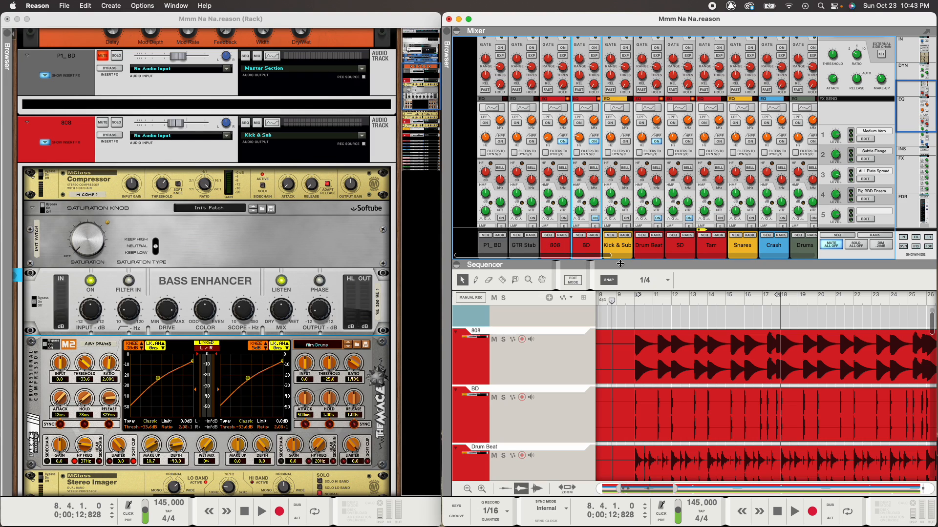
right_click(589, 247)
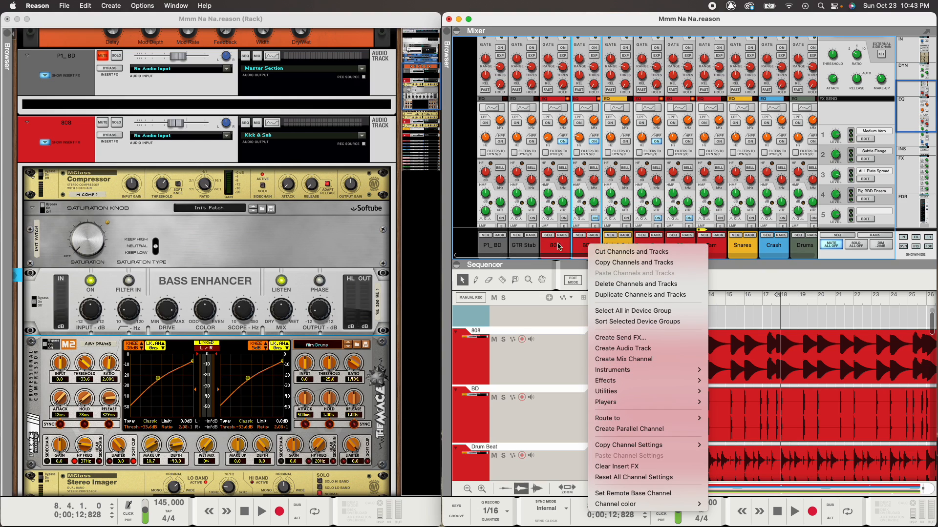
click(582, 248)
click(493, 246)
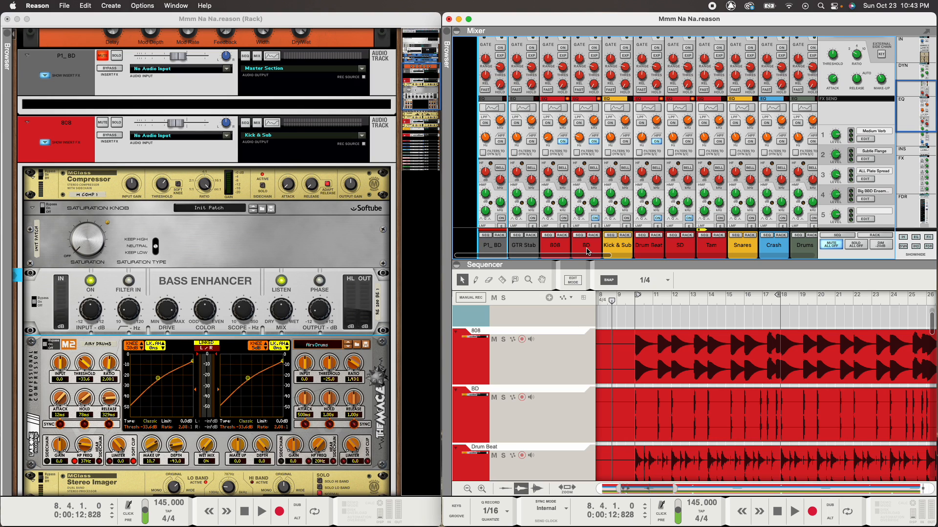
scroll(528, 191, down, 5)
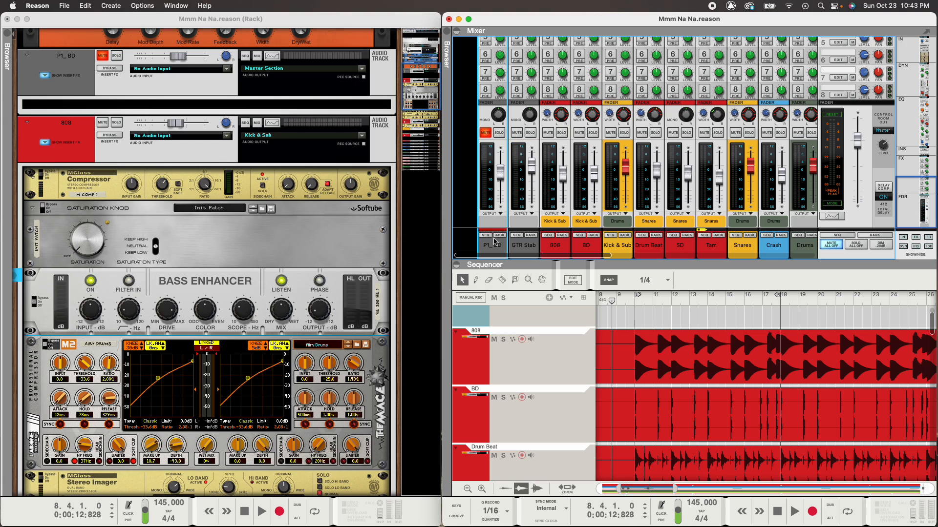
click(590, 249)
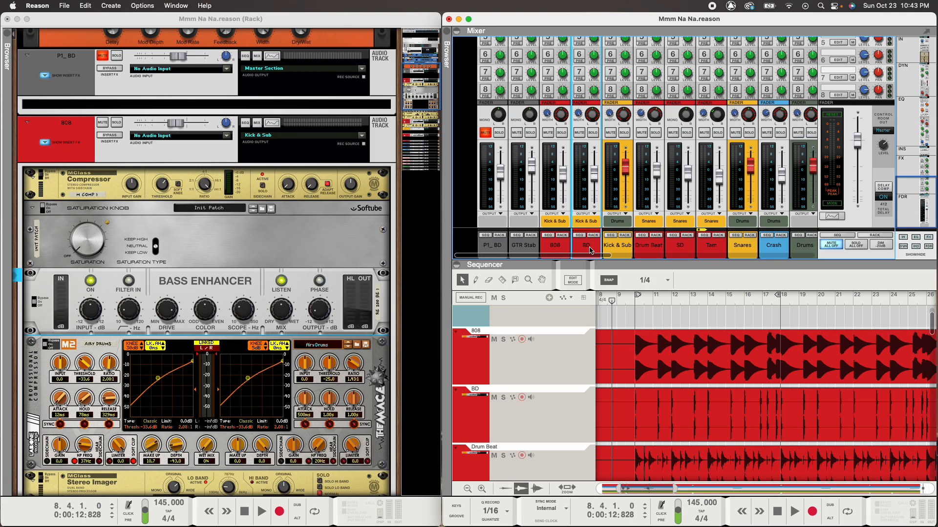
click(593, 236)
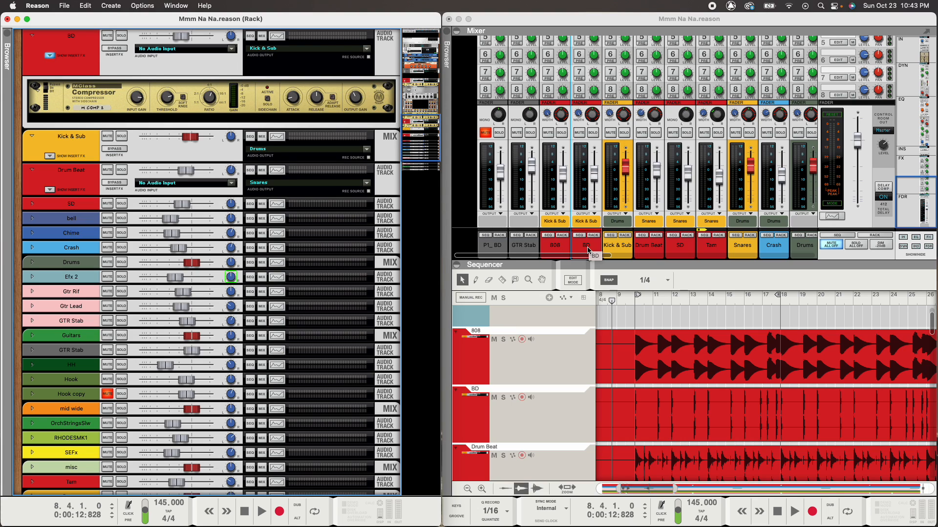
click(568, 251)
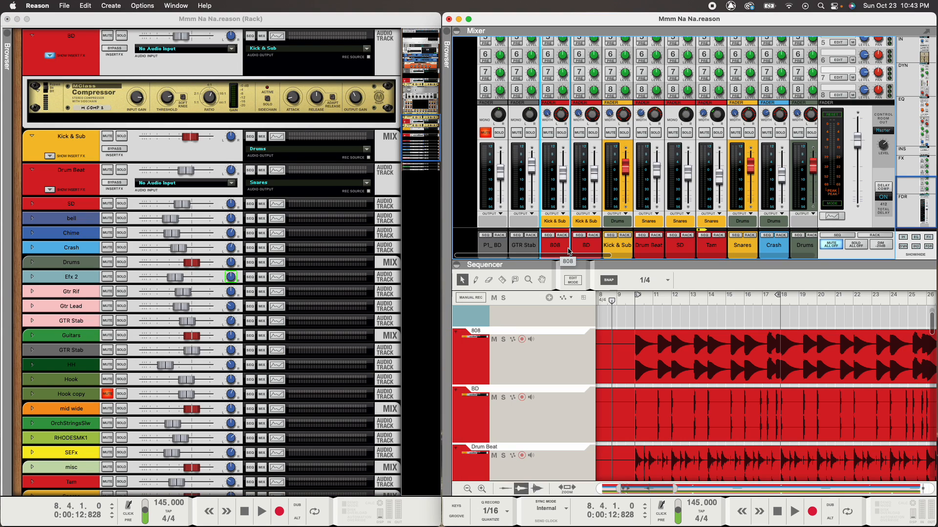
click(584, 251)
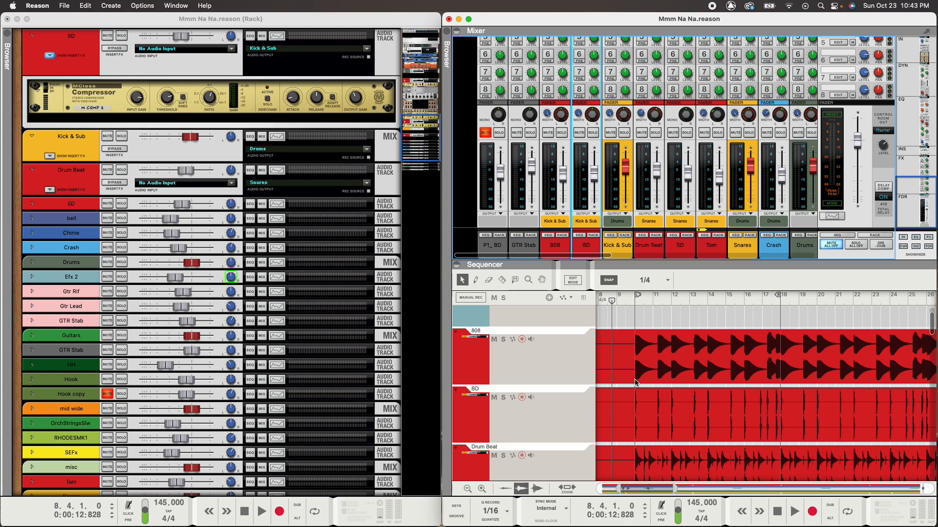
click(488, 249)
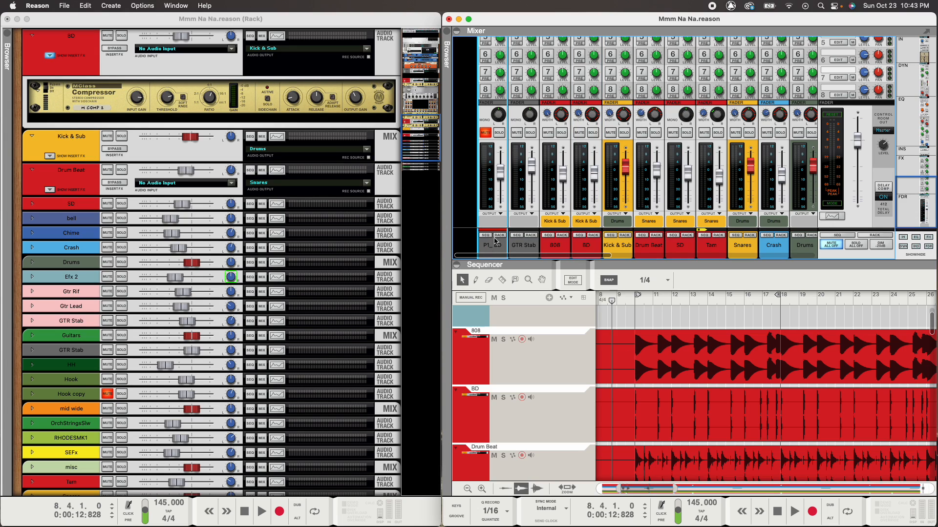
click(562, 235)
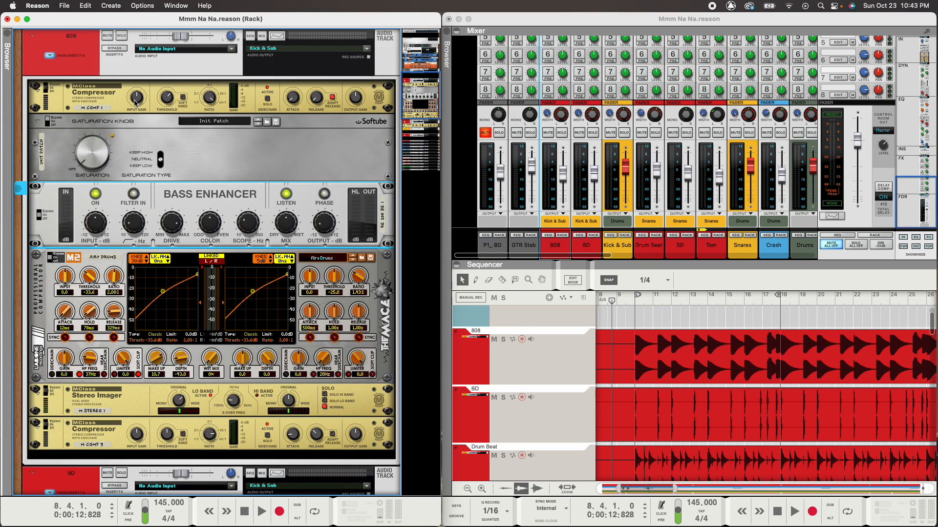
scroll(195, 217, up, 4)
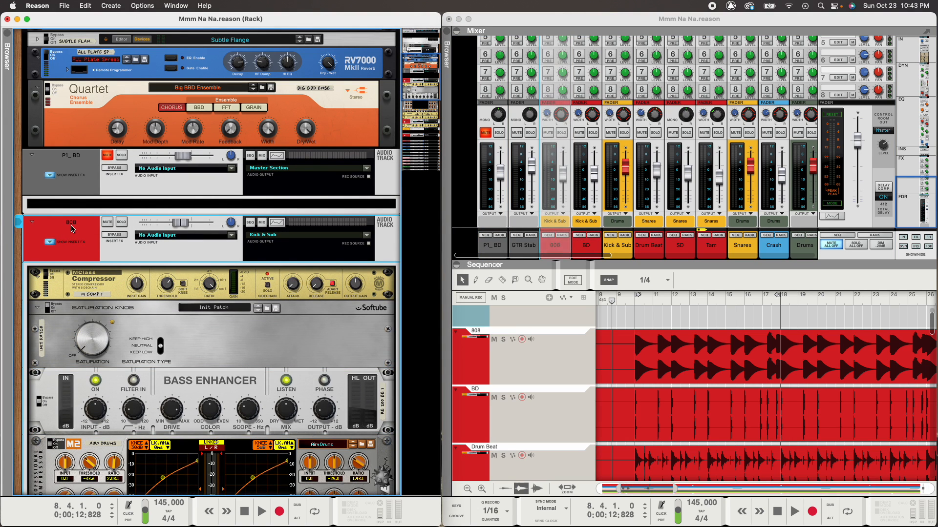
key(Tab)
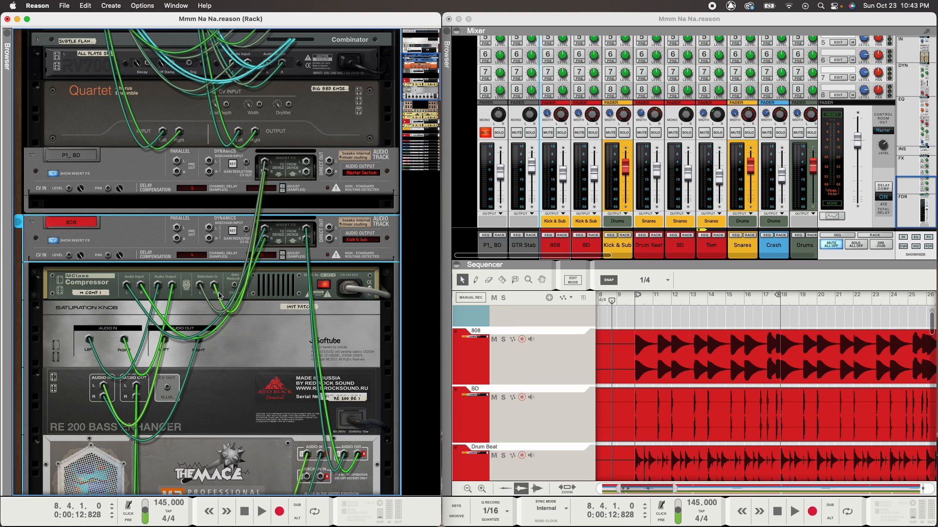
key(Tab)
click(104, 282)
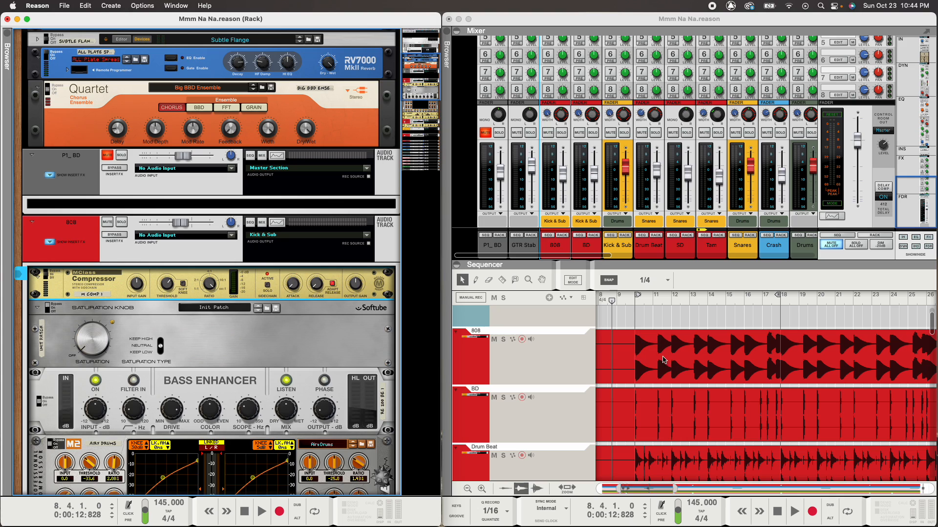
click(83, 166)
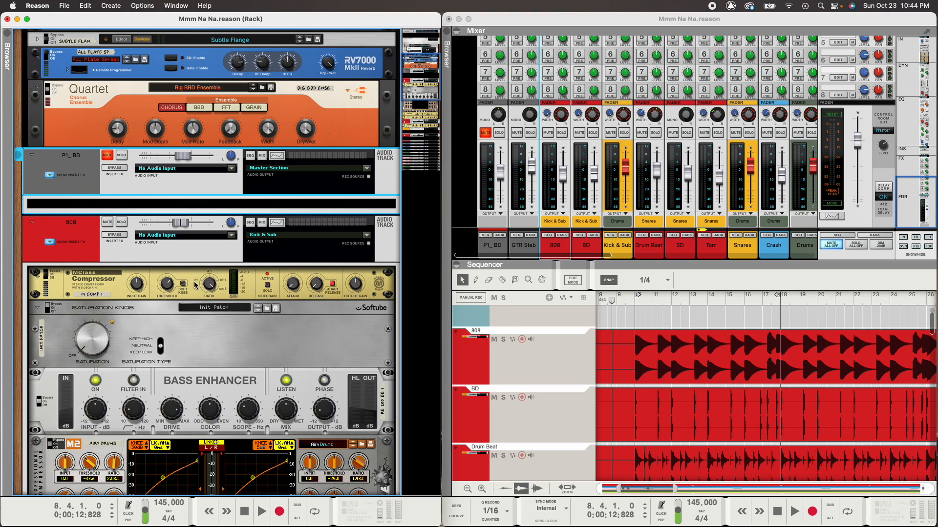
click(625, 133)
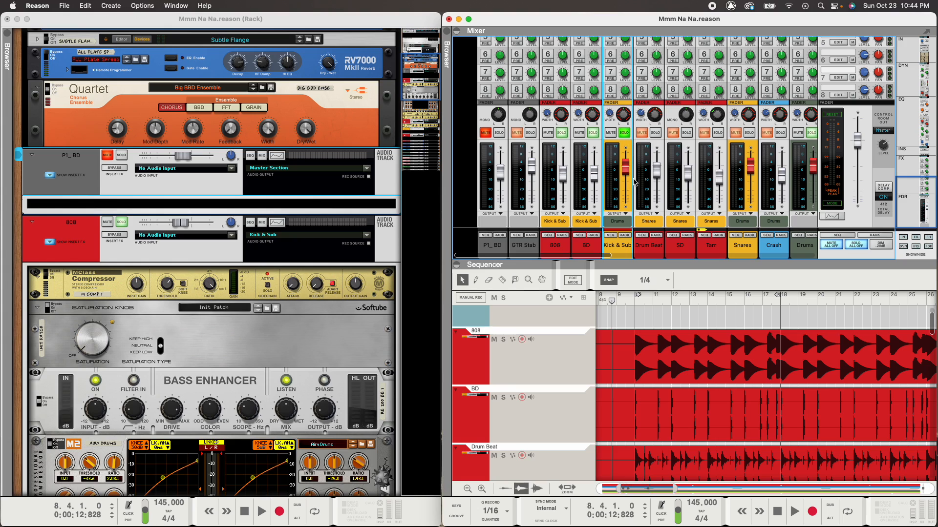
click(238, 277)
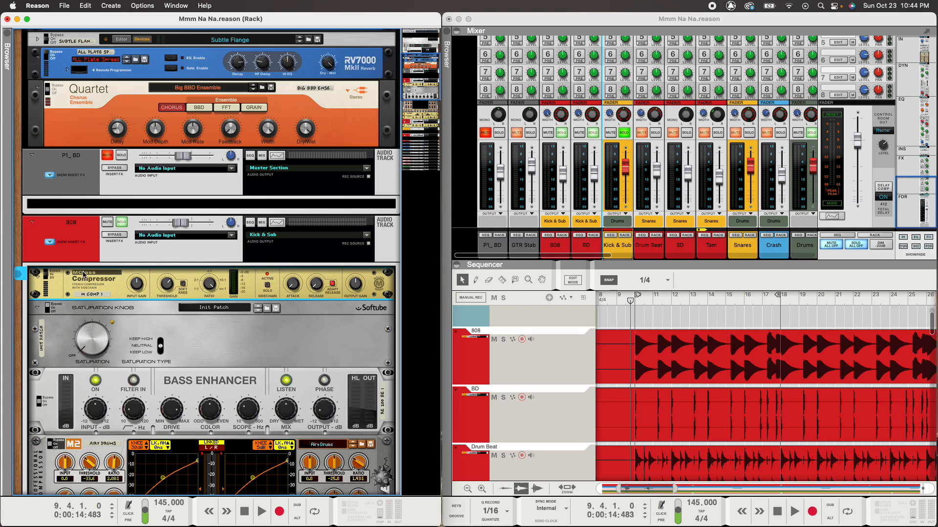
key(space)
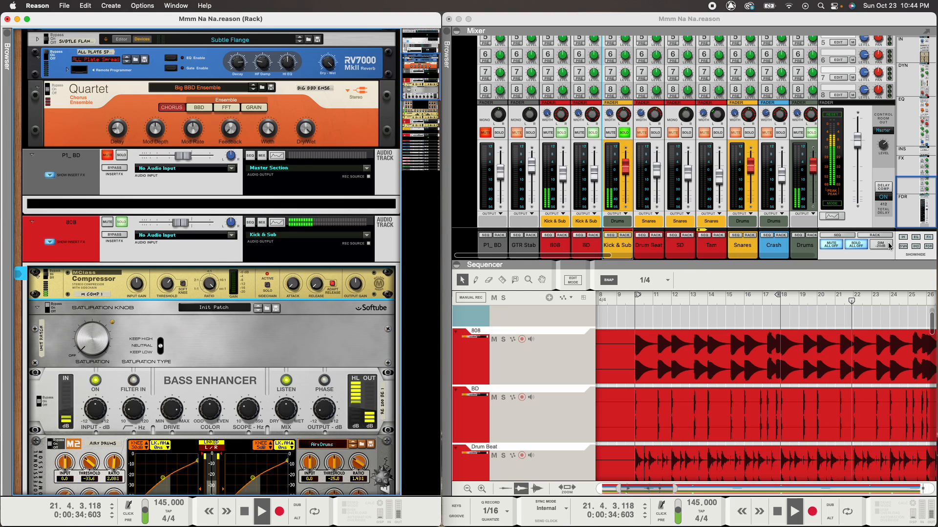
key(space)
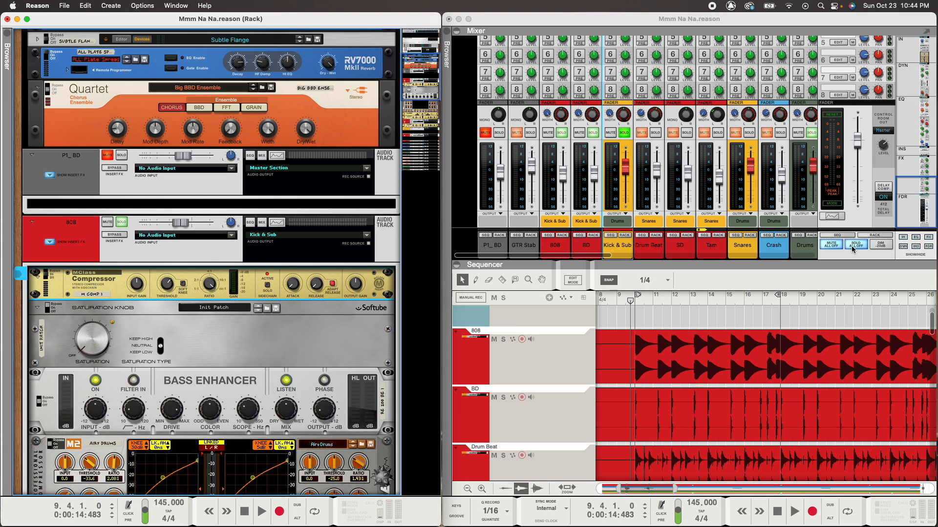
click(852, 245)
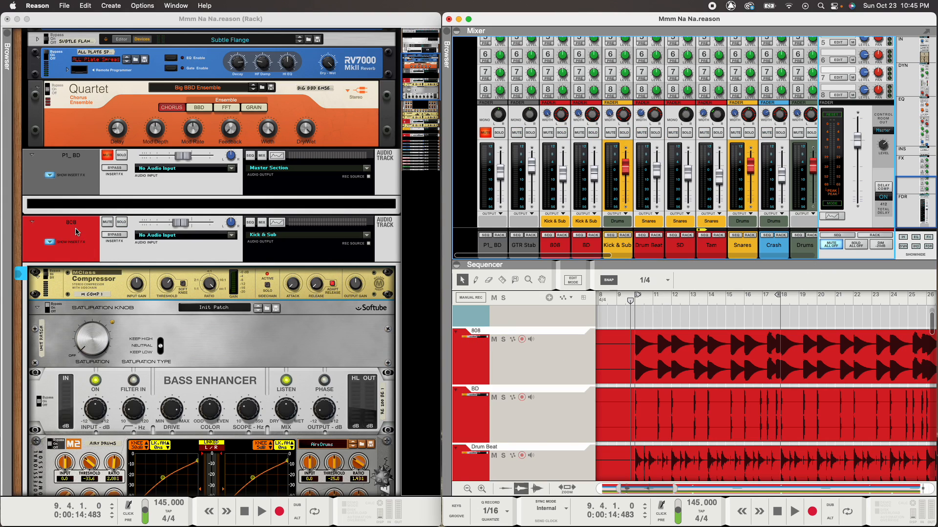
- Solo the Kick & Sub group and open its Spectrum EQ window
click(623, 132)
scroll(616, 146, up, 10)
scroll(614, 156, up, 5)
click(617, 86)
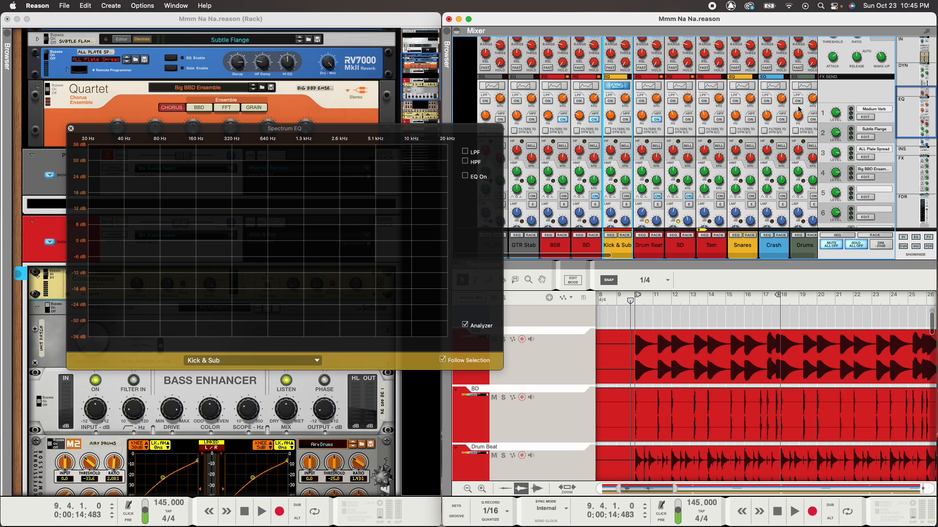
- Set the Spectrum EQ analyzer to follow the Master Section, then move the window aside and close it
scroll(383, 119, up, 5)
click(266, 114)
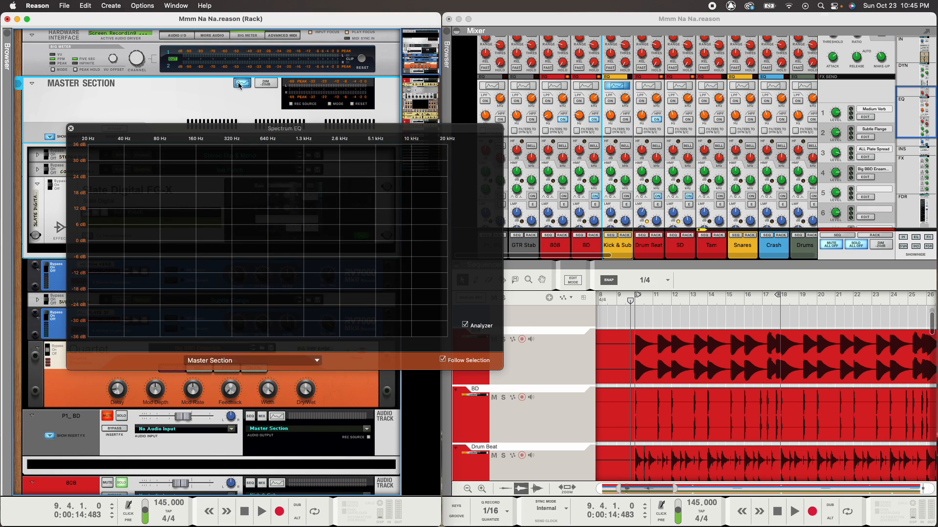
scroll(260, 113, down, 5)
scroll(259, 113, down, 6)
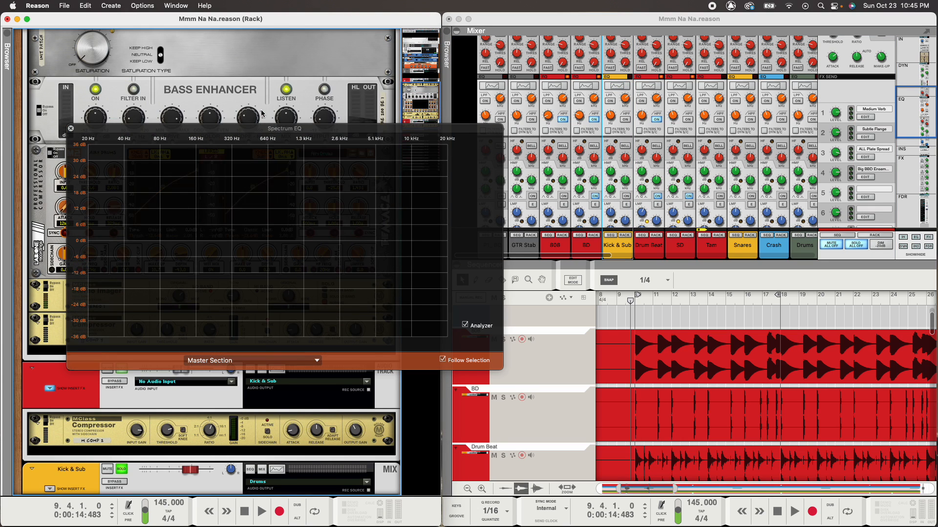
scroll(262, 113, up, 1)
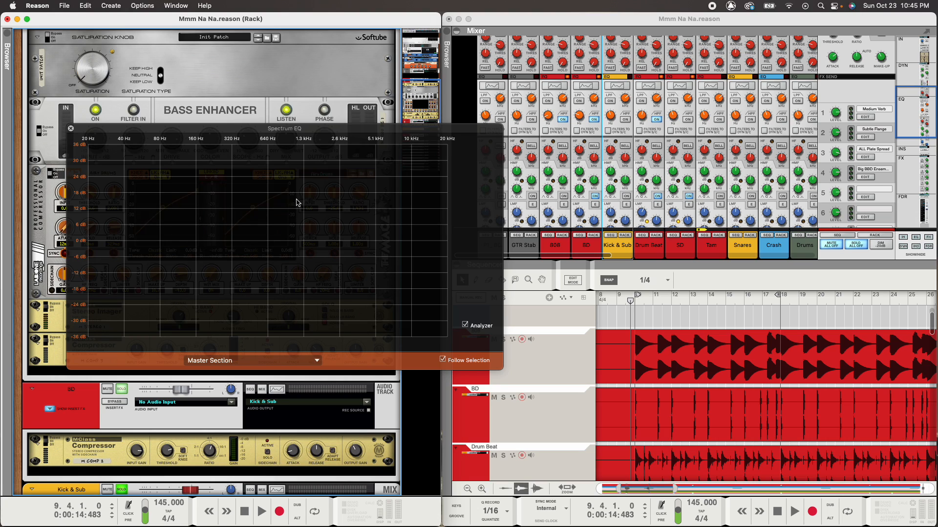
drag(77, 130, 141, 135)
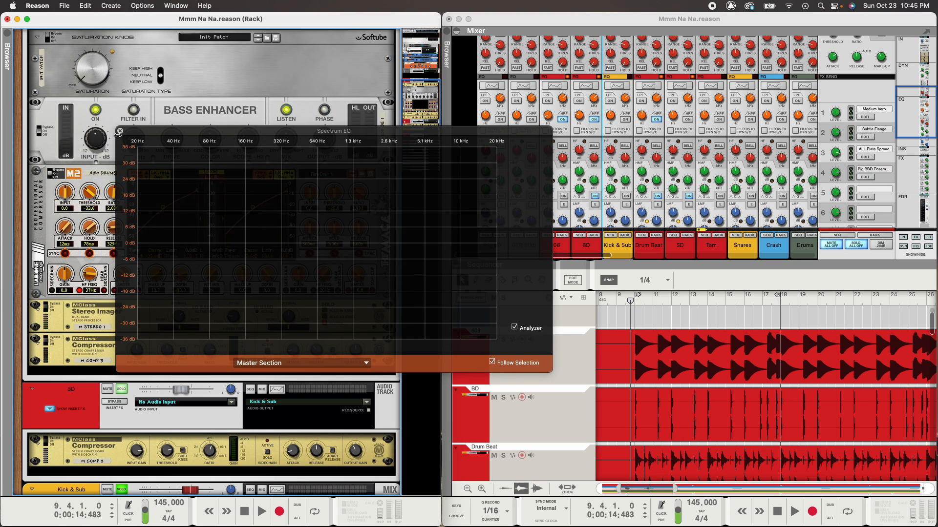
click(120, 131)
- Start playback and open the Master Section's spectrum analyzer, moving it lower and left
key(space)
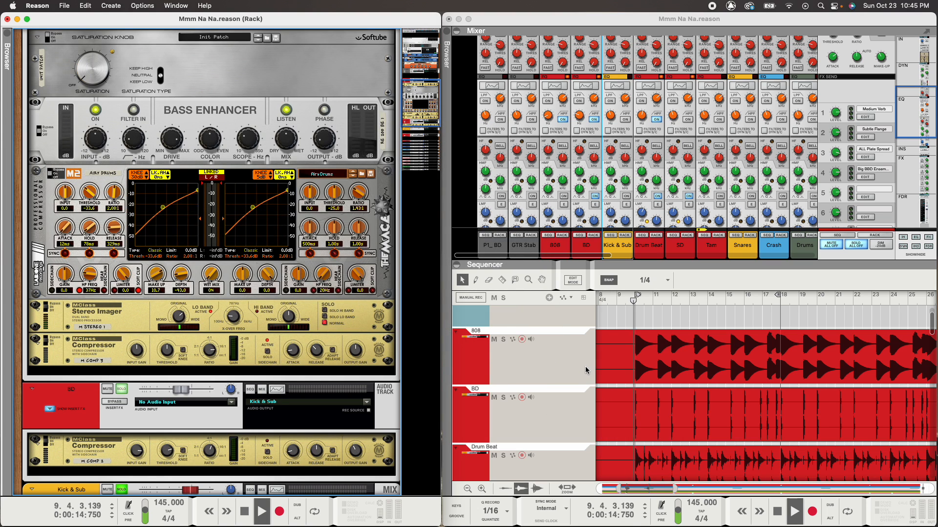
click(550, 213)
scroll(549, 214, up, 2)
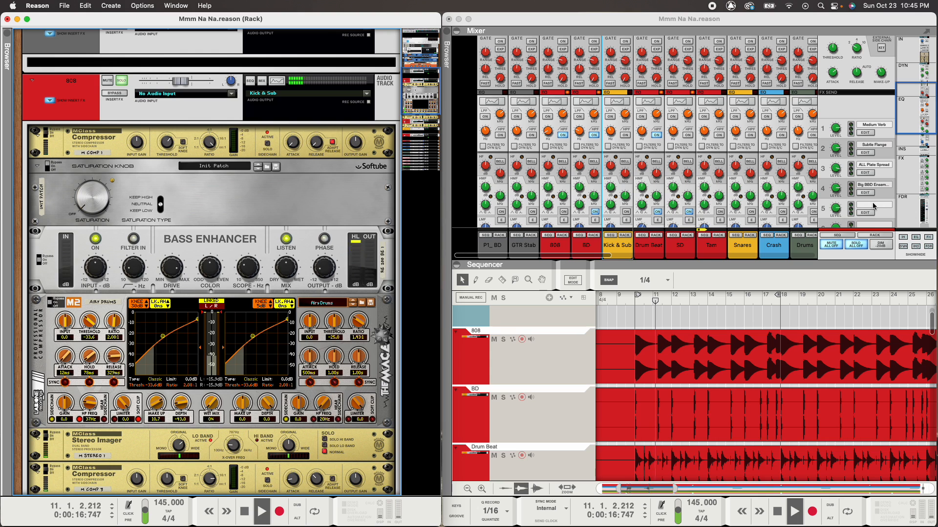
click(854, 97)
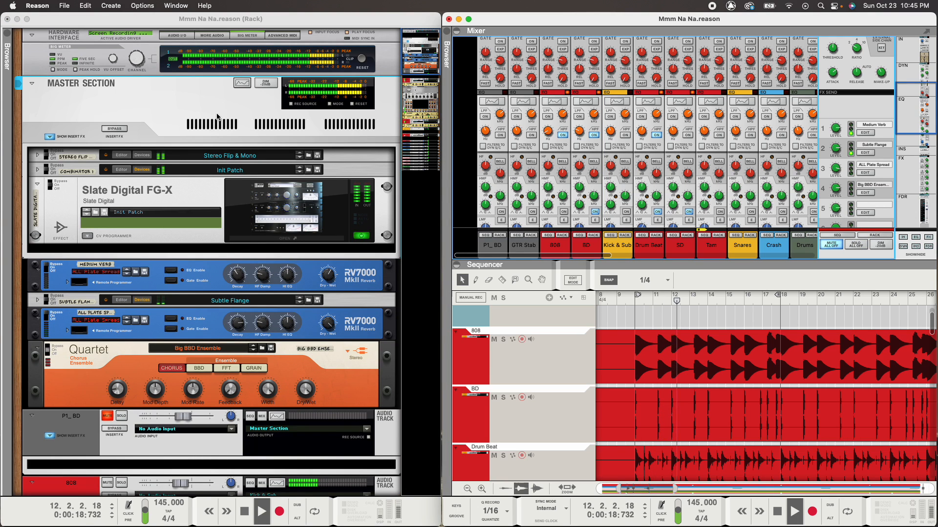
click(241, 83)
drag(294, 137, 233, 171)
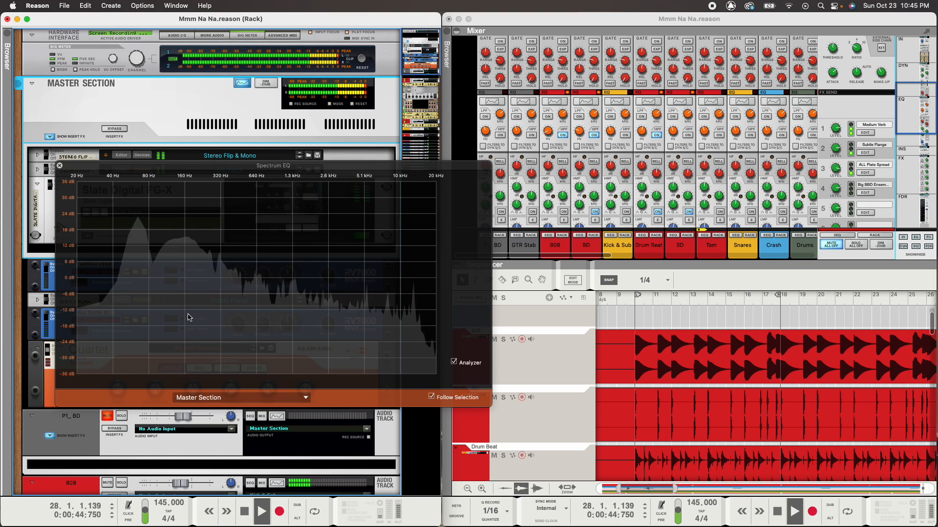
- Close the spectrum analyzer, stop playback, and scroll the mixer down to the faders
click(60, 166)
key(space)
scroll(318, 289, down, 15)
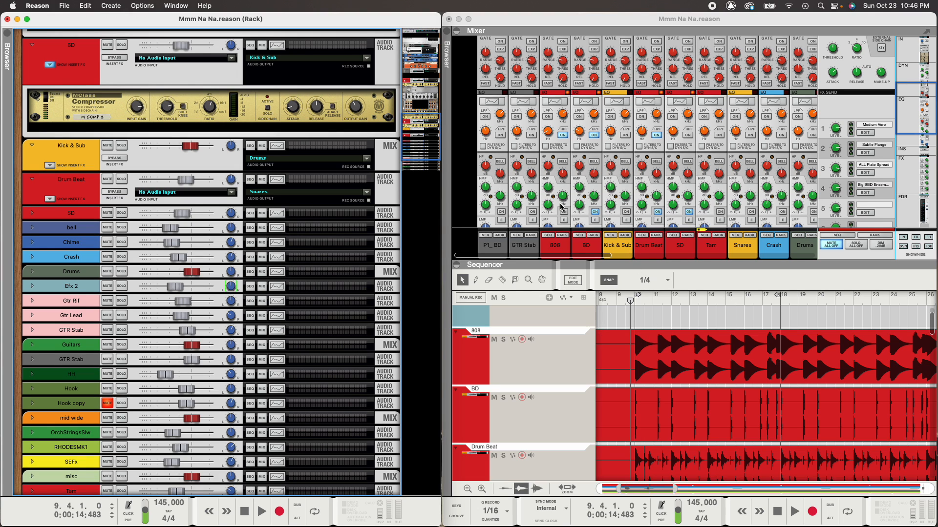
scroll(562, 205, down, 5)
scroll(571, 213, down, 5)
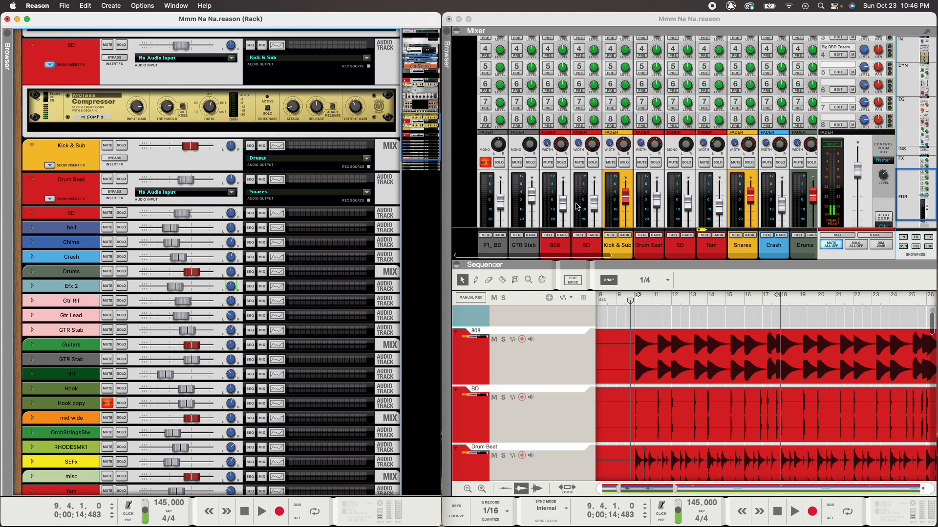
scroll(577, 207, down, 3)
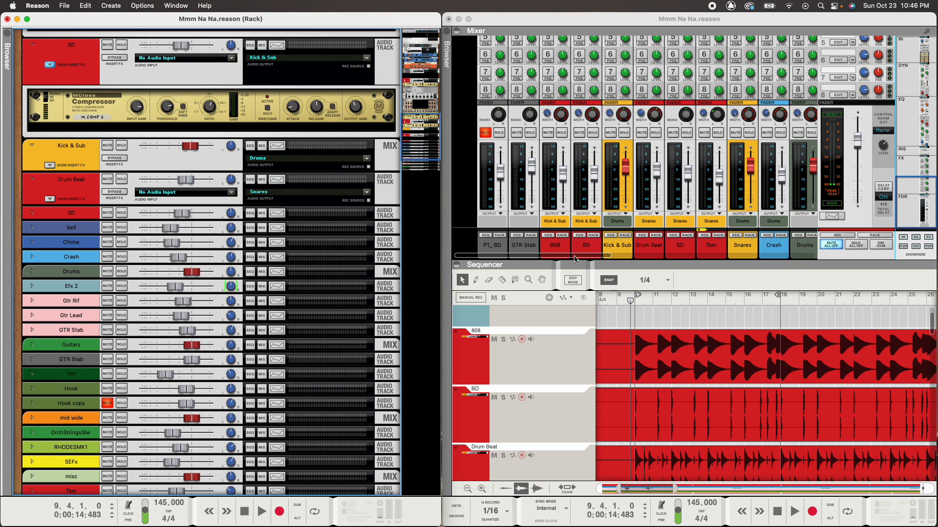
- Show the 808 channel's insert devices in the rack, then select the BD channel
click(566, 250)
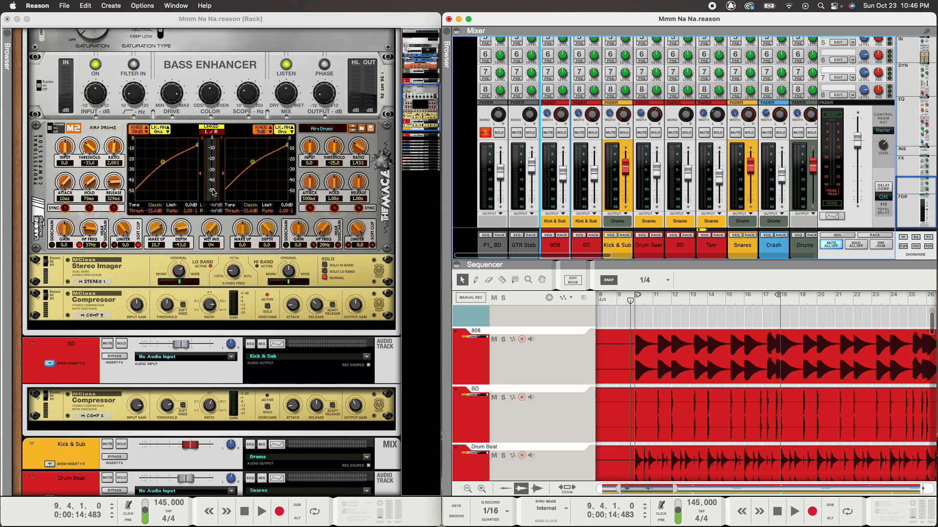
scroll(235, 196, up, 10)
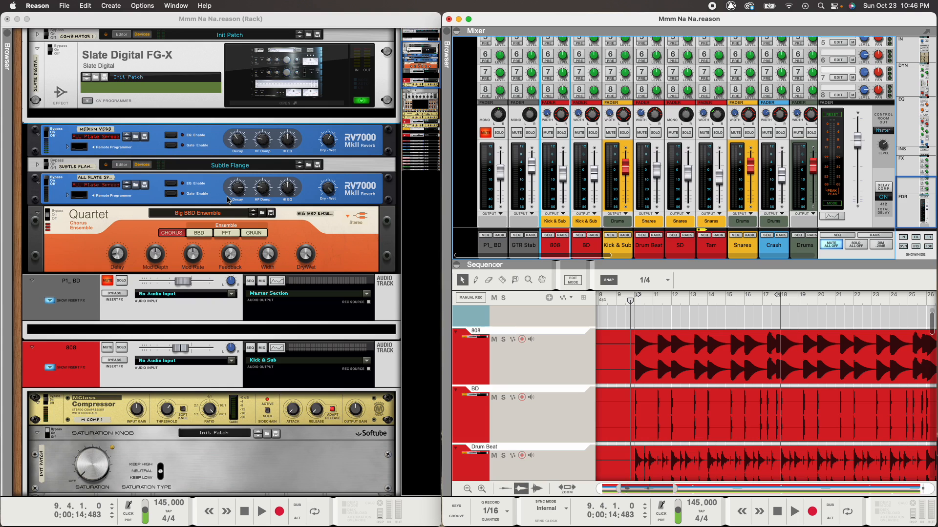
scroll(319, 211, up, 3)
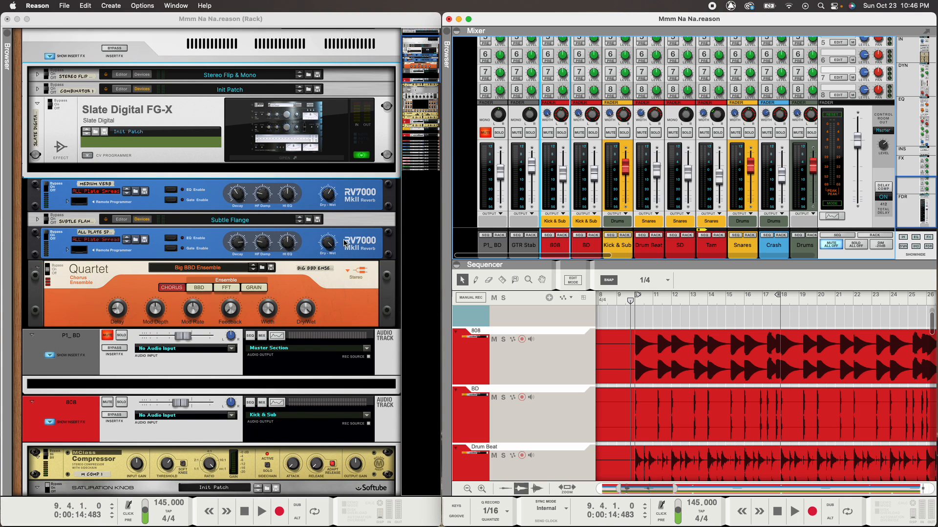
scroll(345, 243, down, 5)
scroll(343, 238, down, 6)
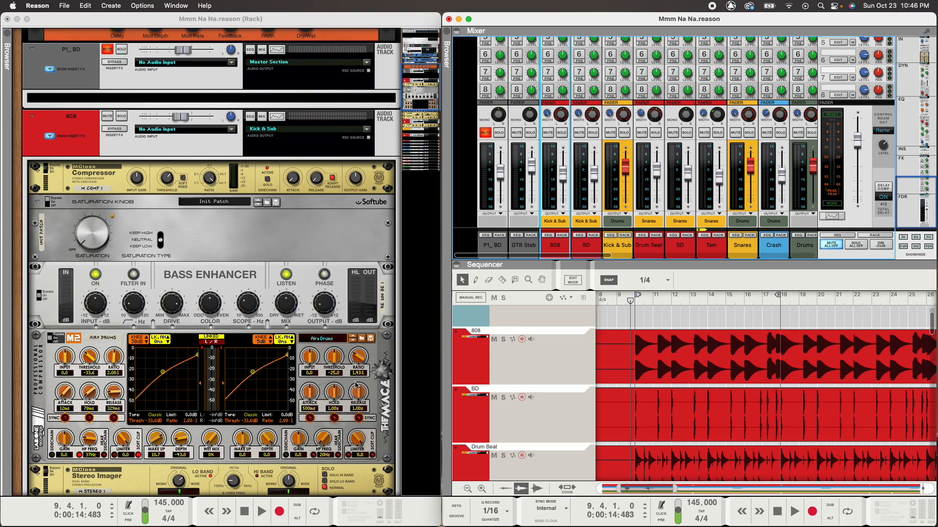
click(563, 236)
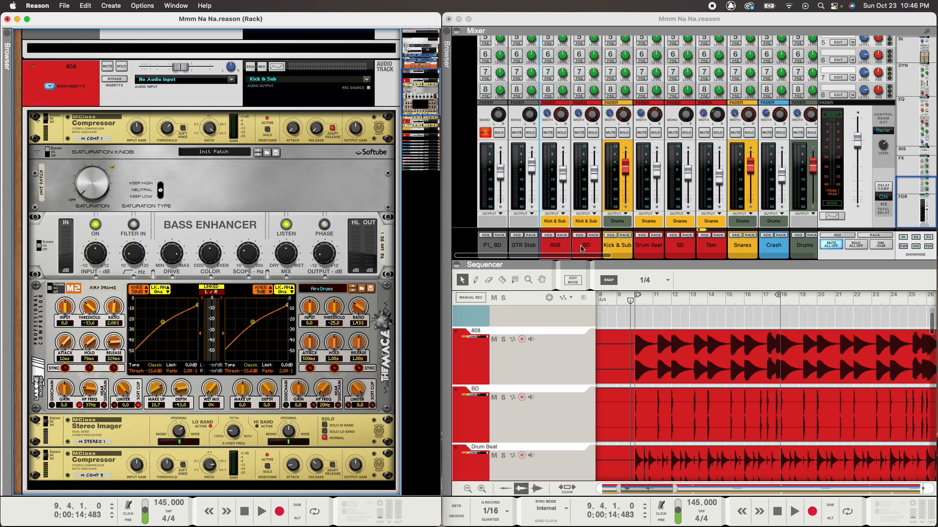
click(595, 245)
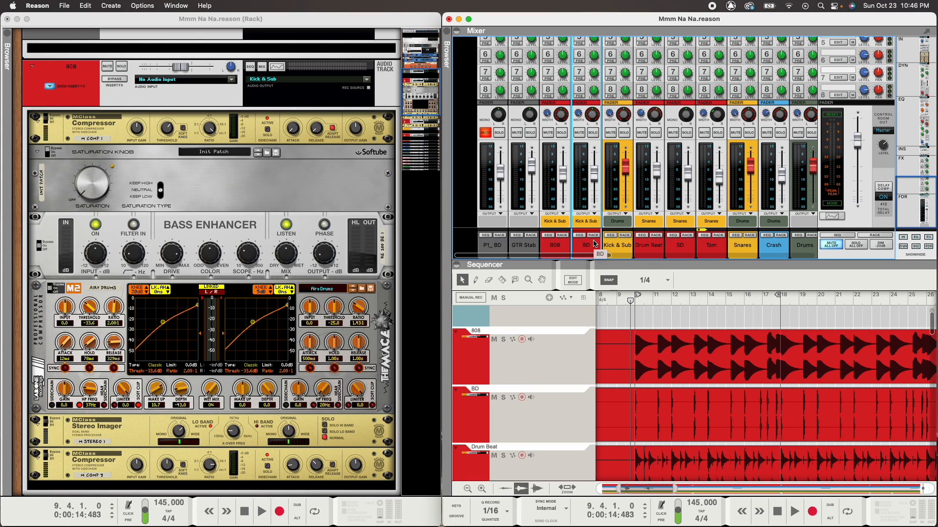